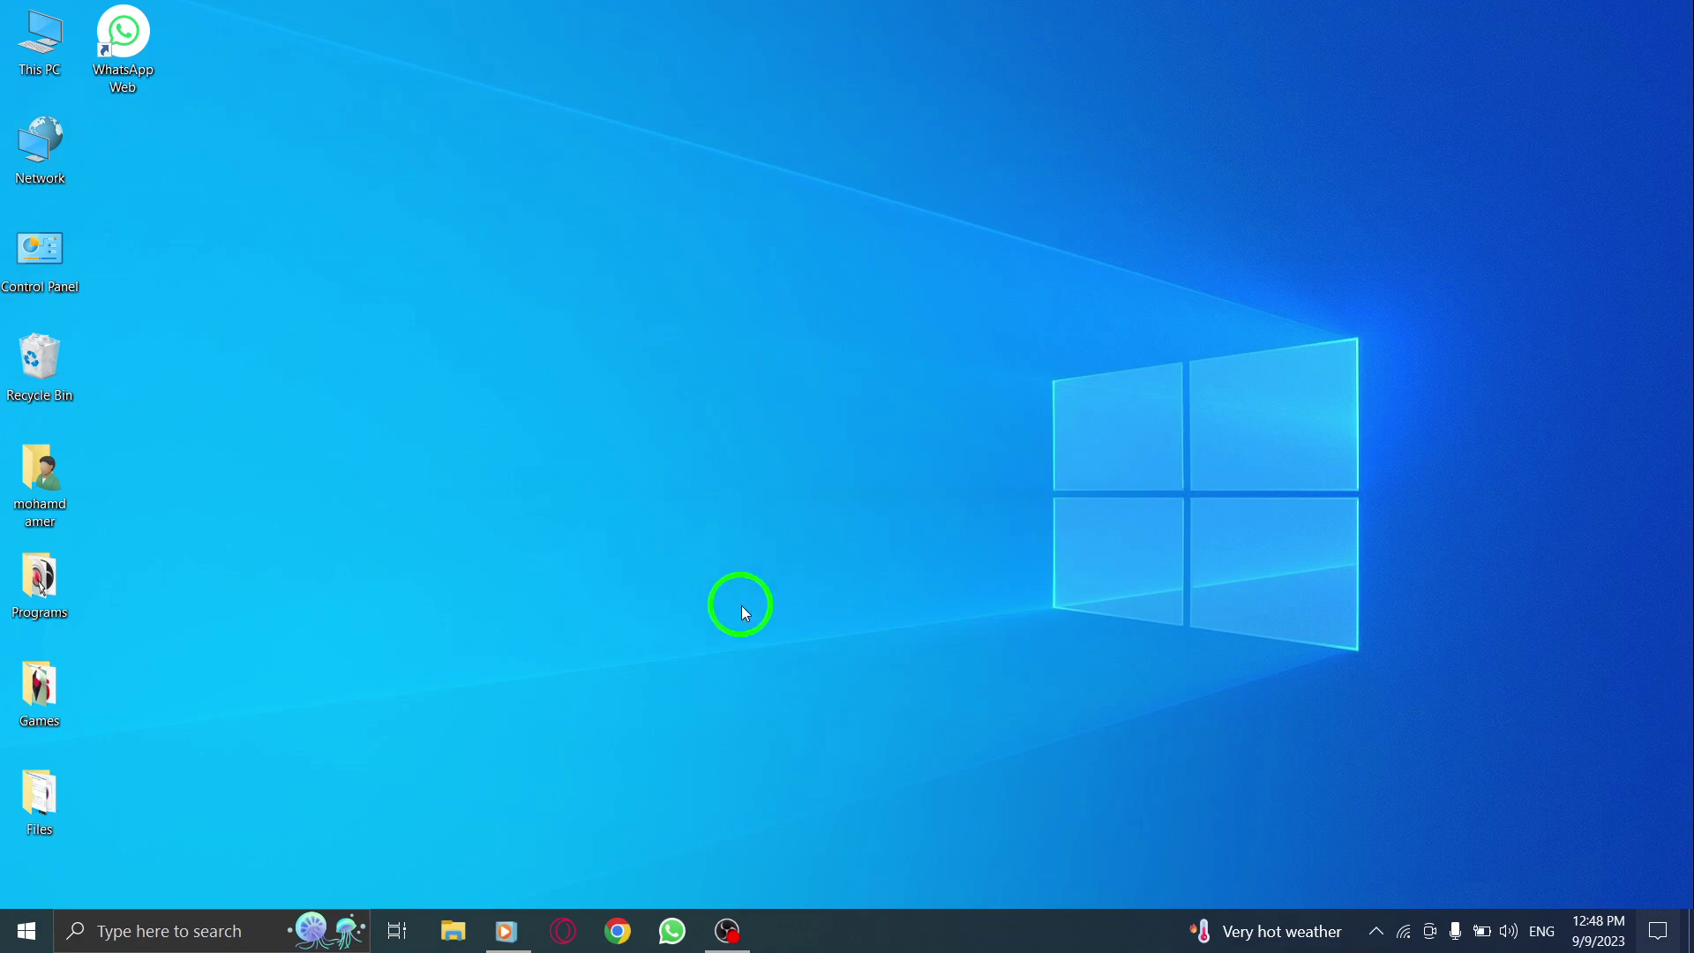
Bring up WhatsApp from the taskbar and open the 'new name' group chat.
{"action": "left_click", "coordinate": [672, 931]}
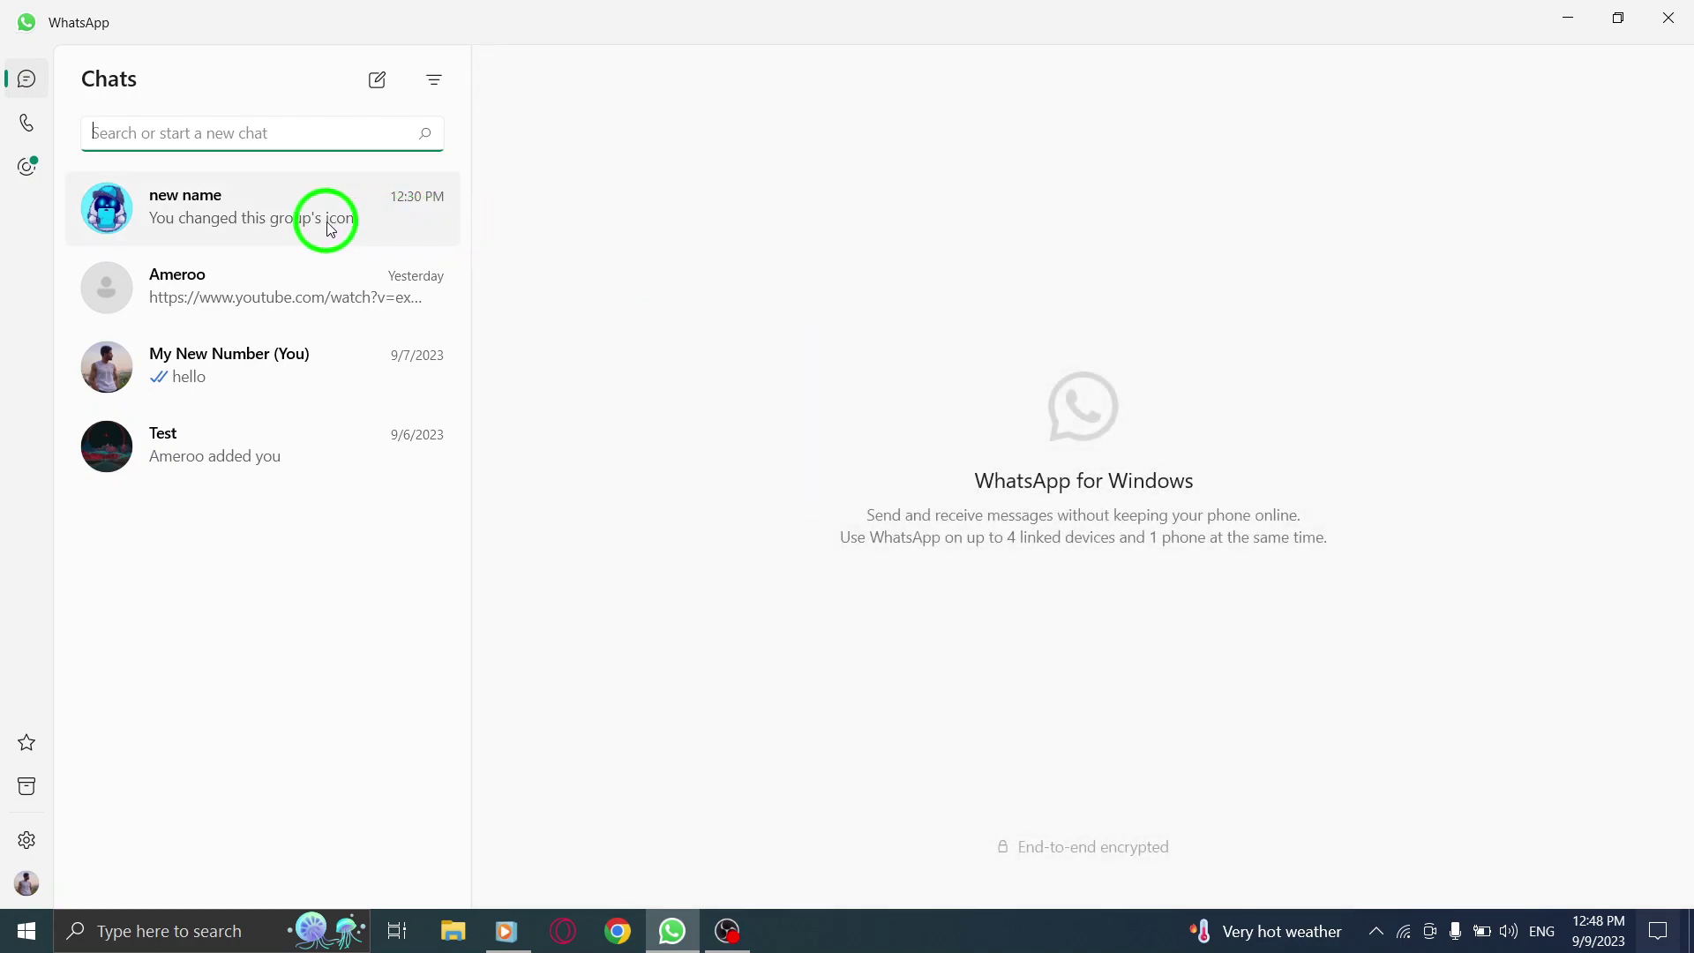
{"action": "left_click", "coordinate": [188, 212]}
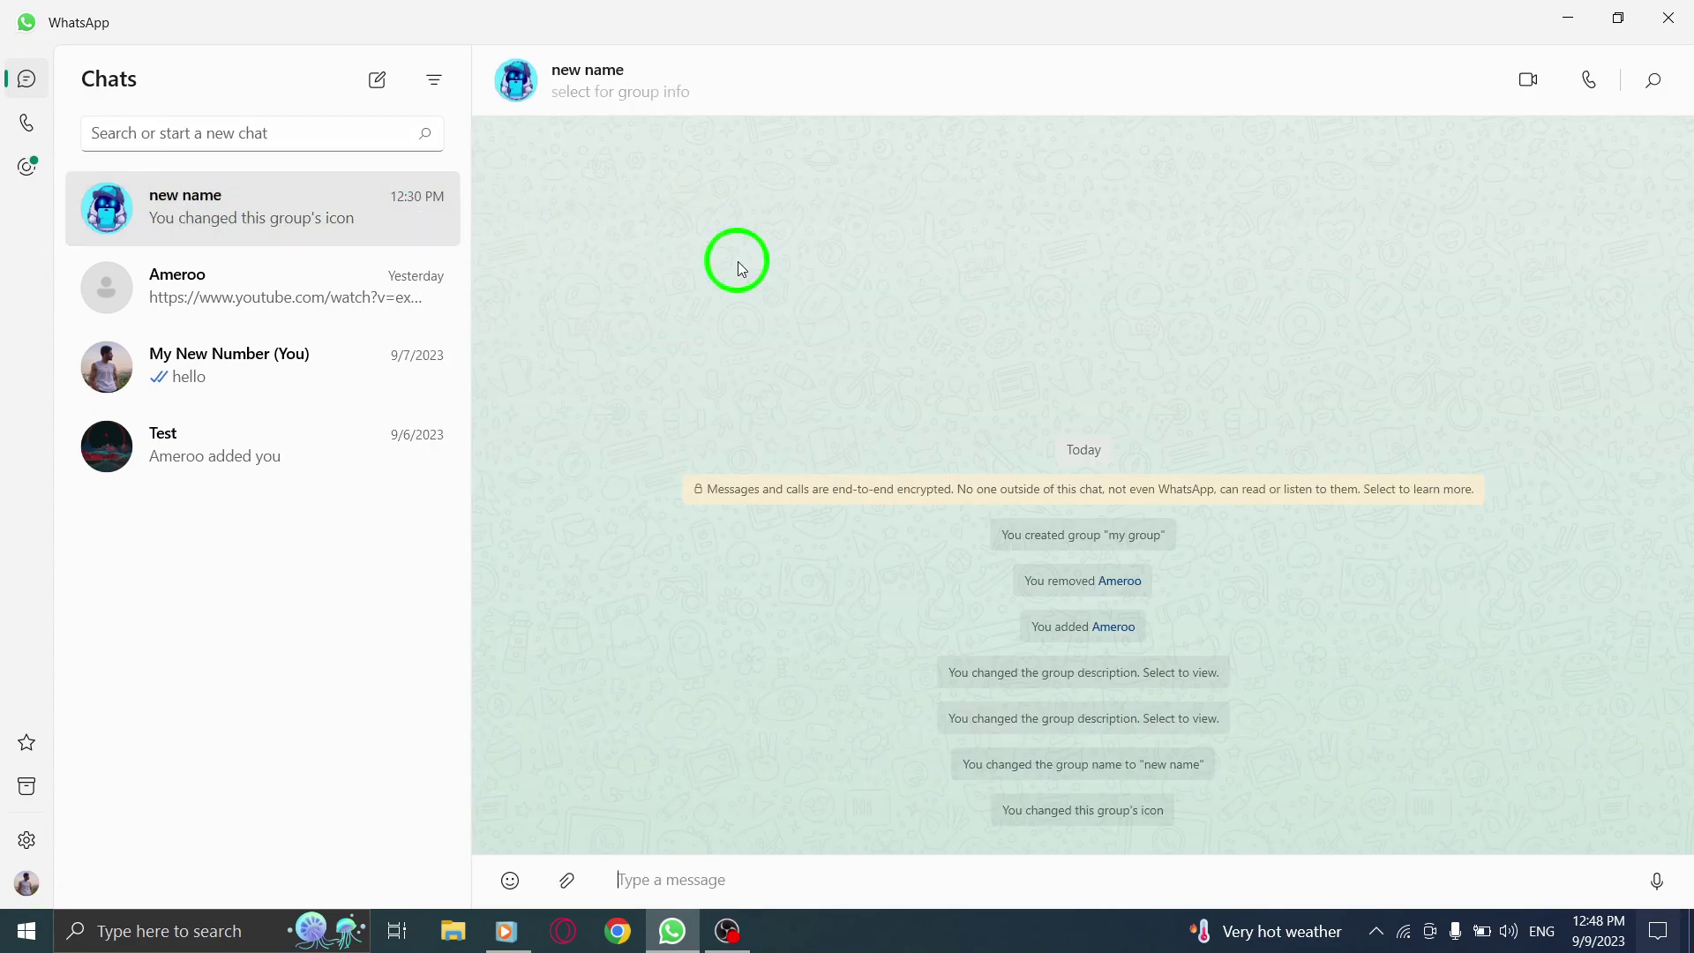
Show the 'new name' group info with its Participants list: You (admin) and Ameroo.
{"action": "left_click", "coordinate": [589, 85]}
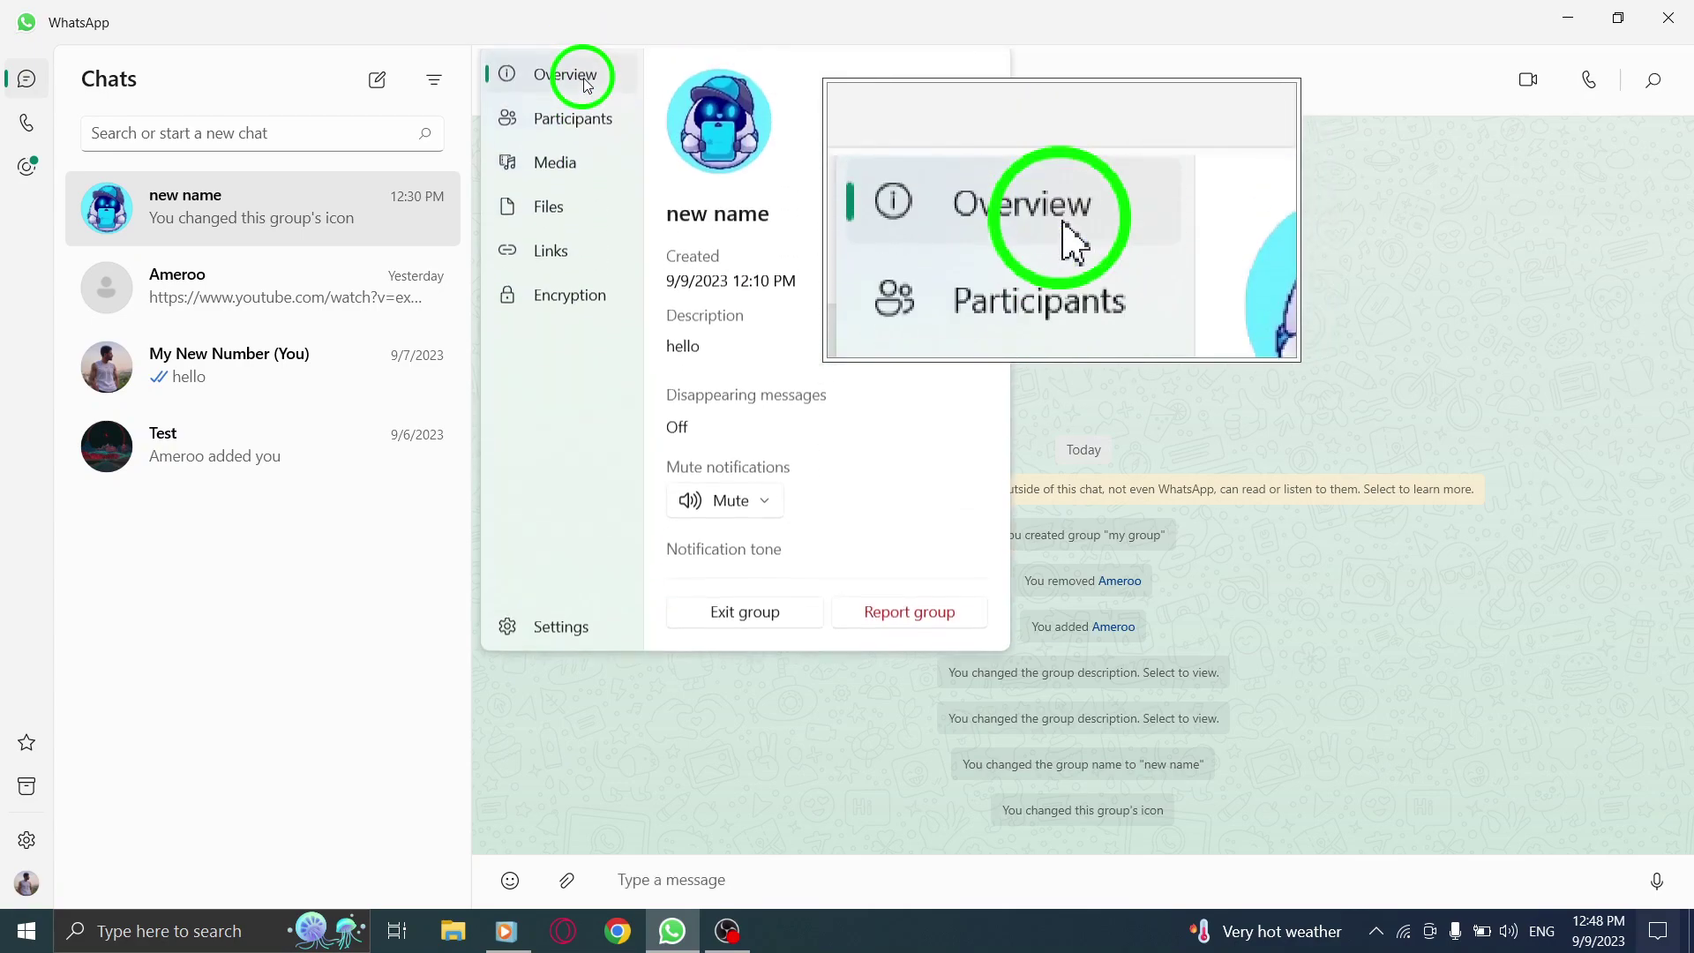
{"action": "left_click", "coordinate": [583, 138]}
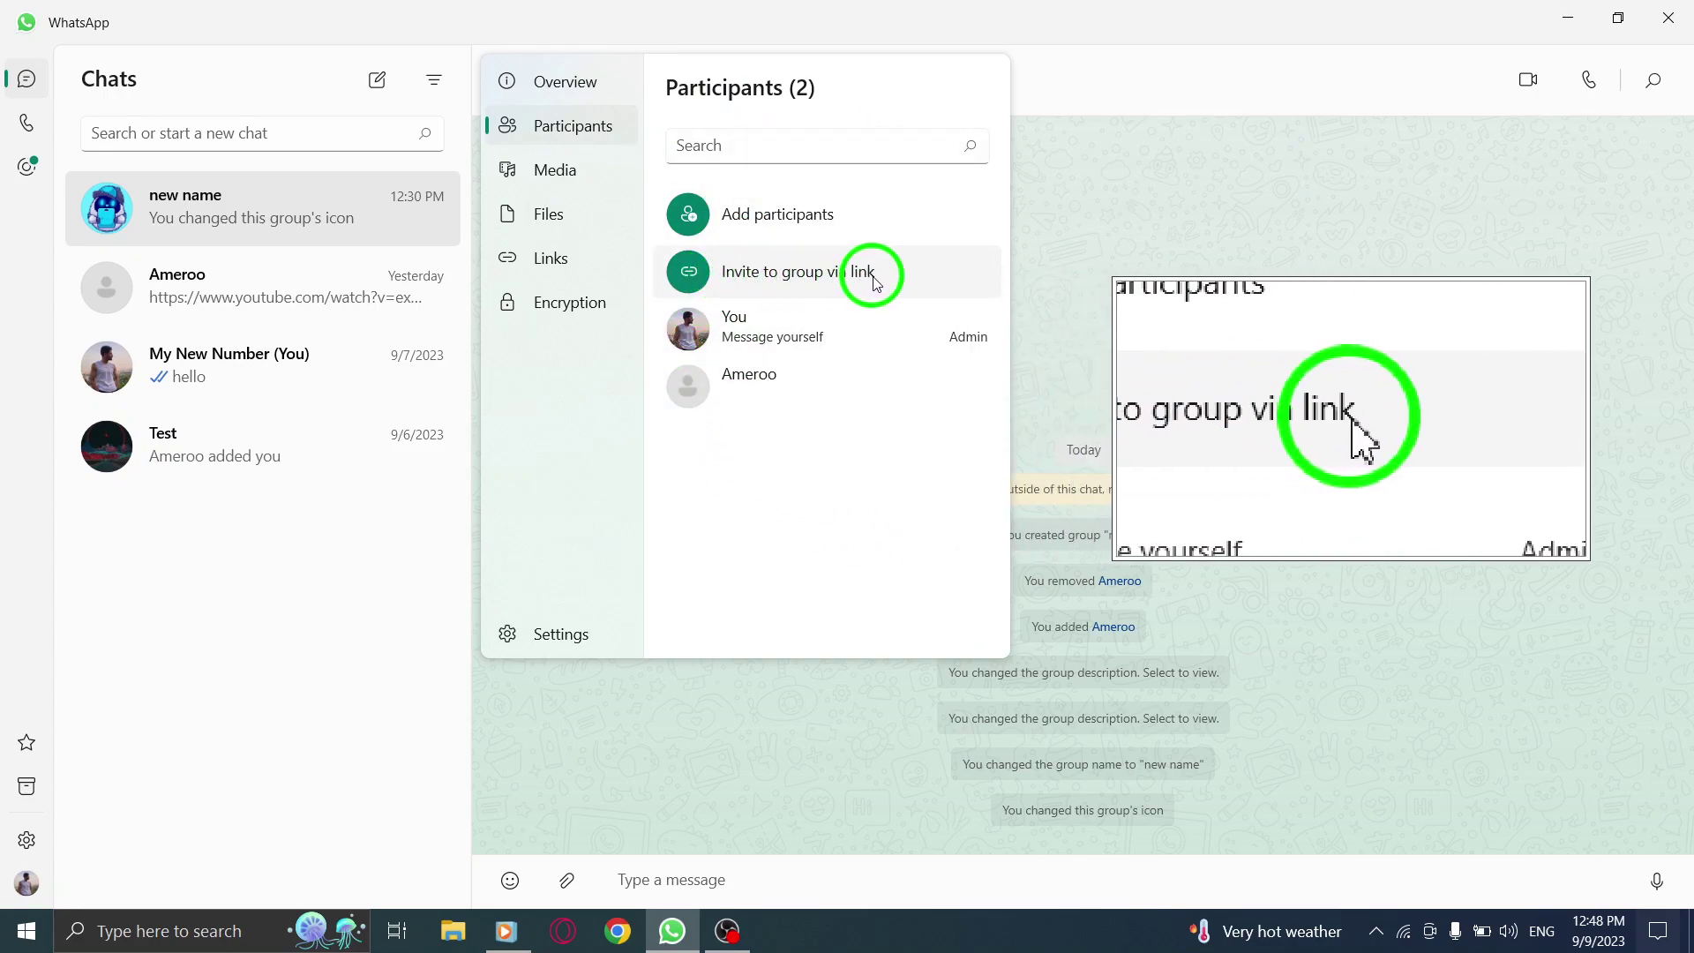
Copy the group's invite link, then close the link popup and group info panel.
{"action": "left_click", "coordinate": [778, 284]}
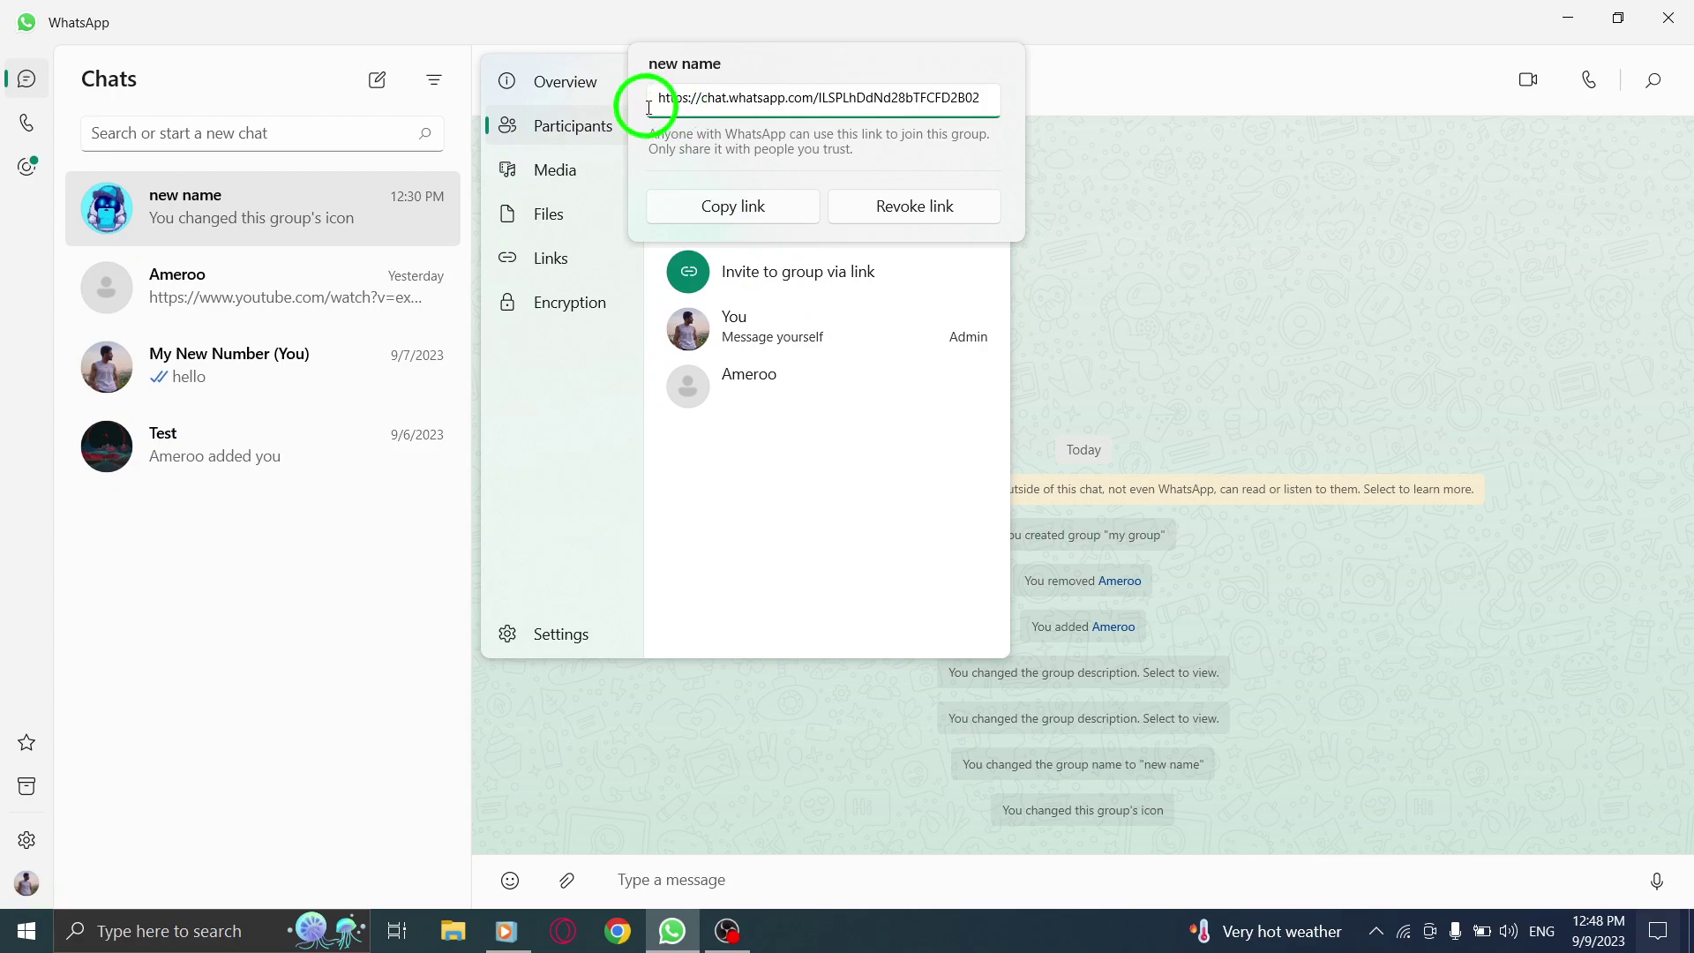
{"action": "left_click", "coordinate": [729, 215]}
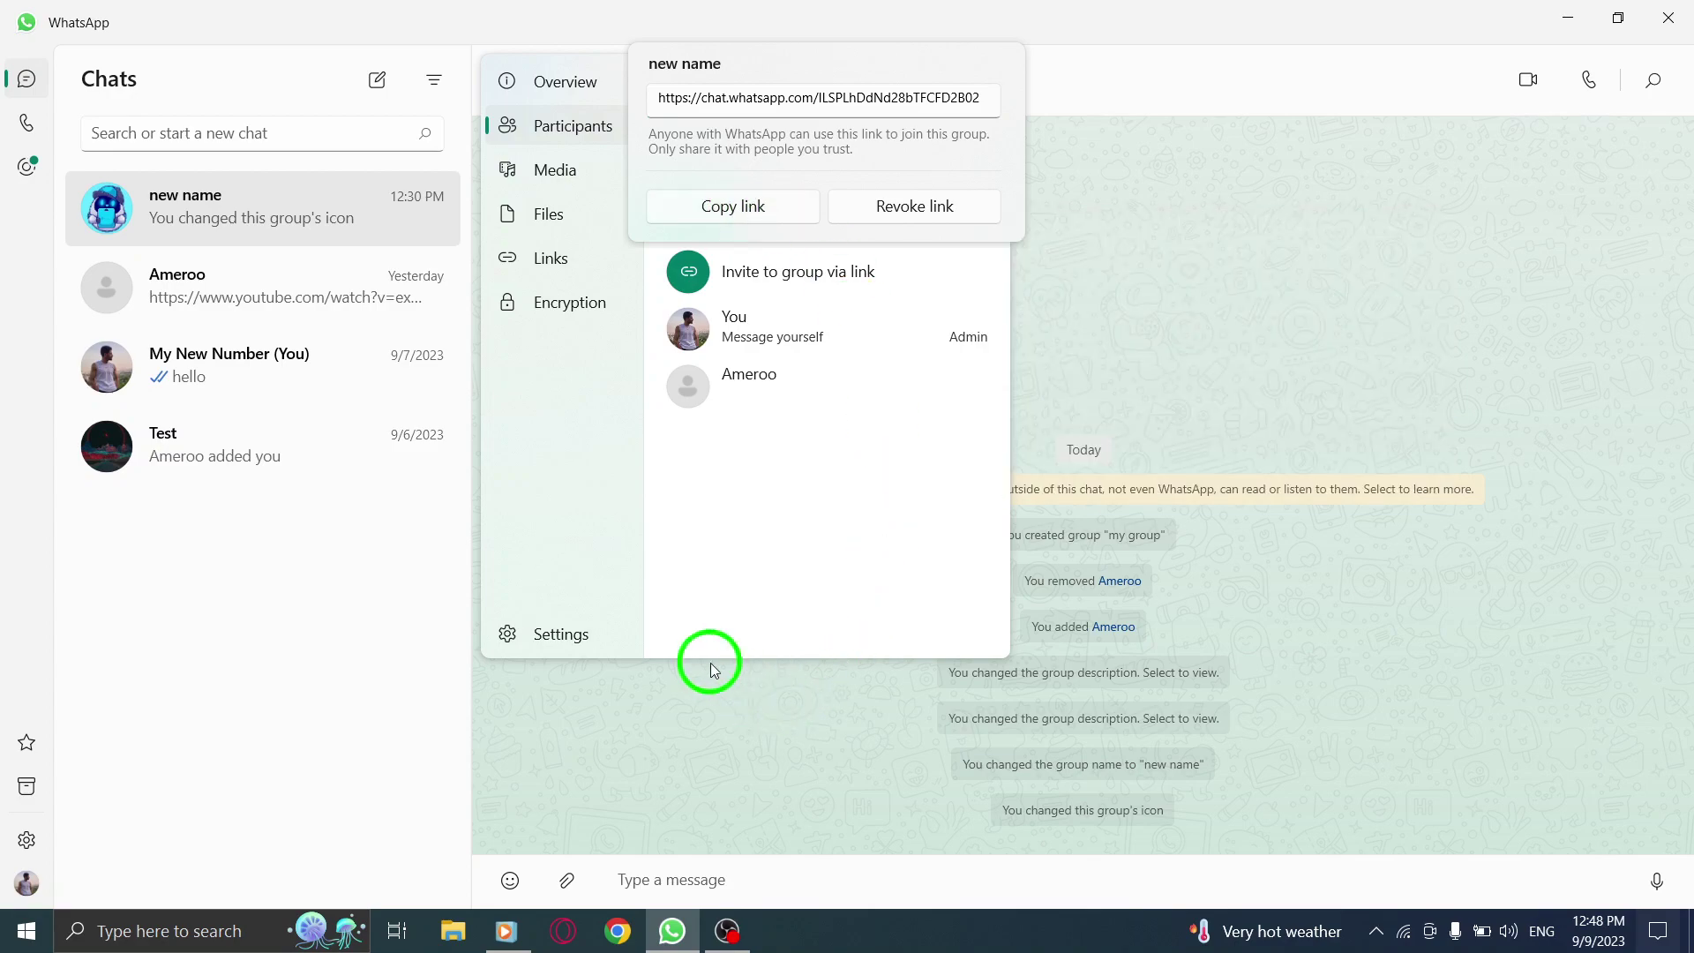
{"action": "left_click", "coordinate": [825, 513]}
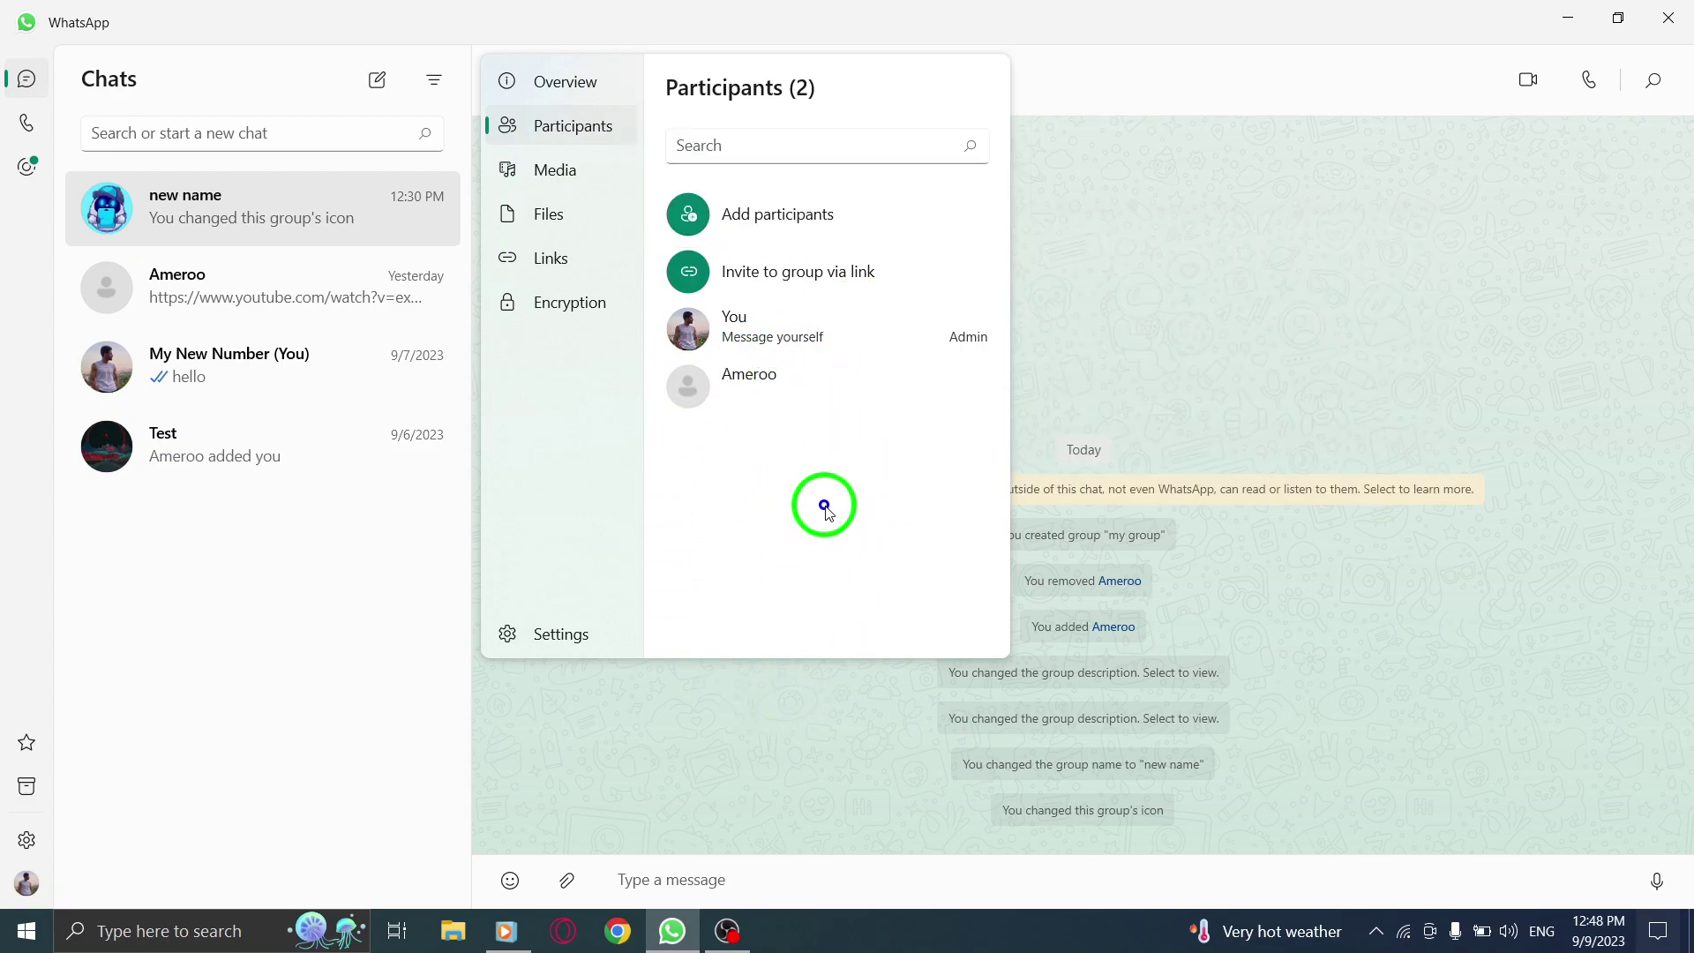
{"action": "left_click", "coordinate": [1093, 333]}
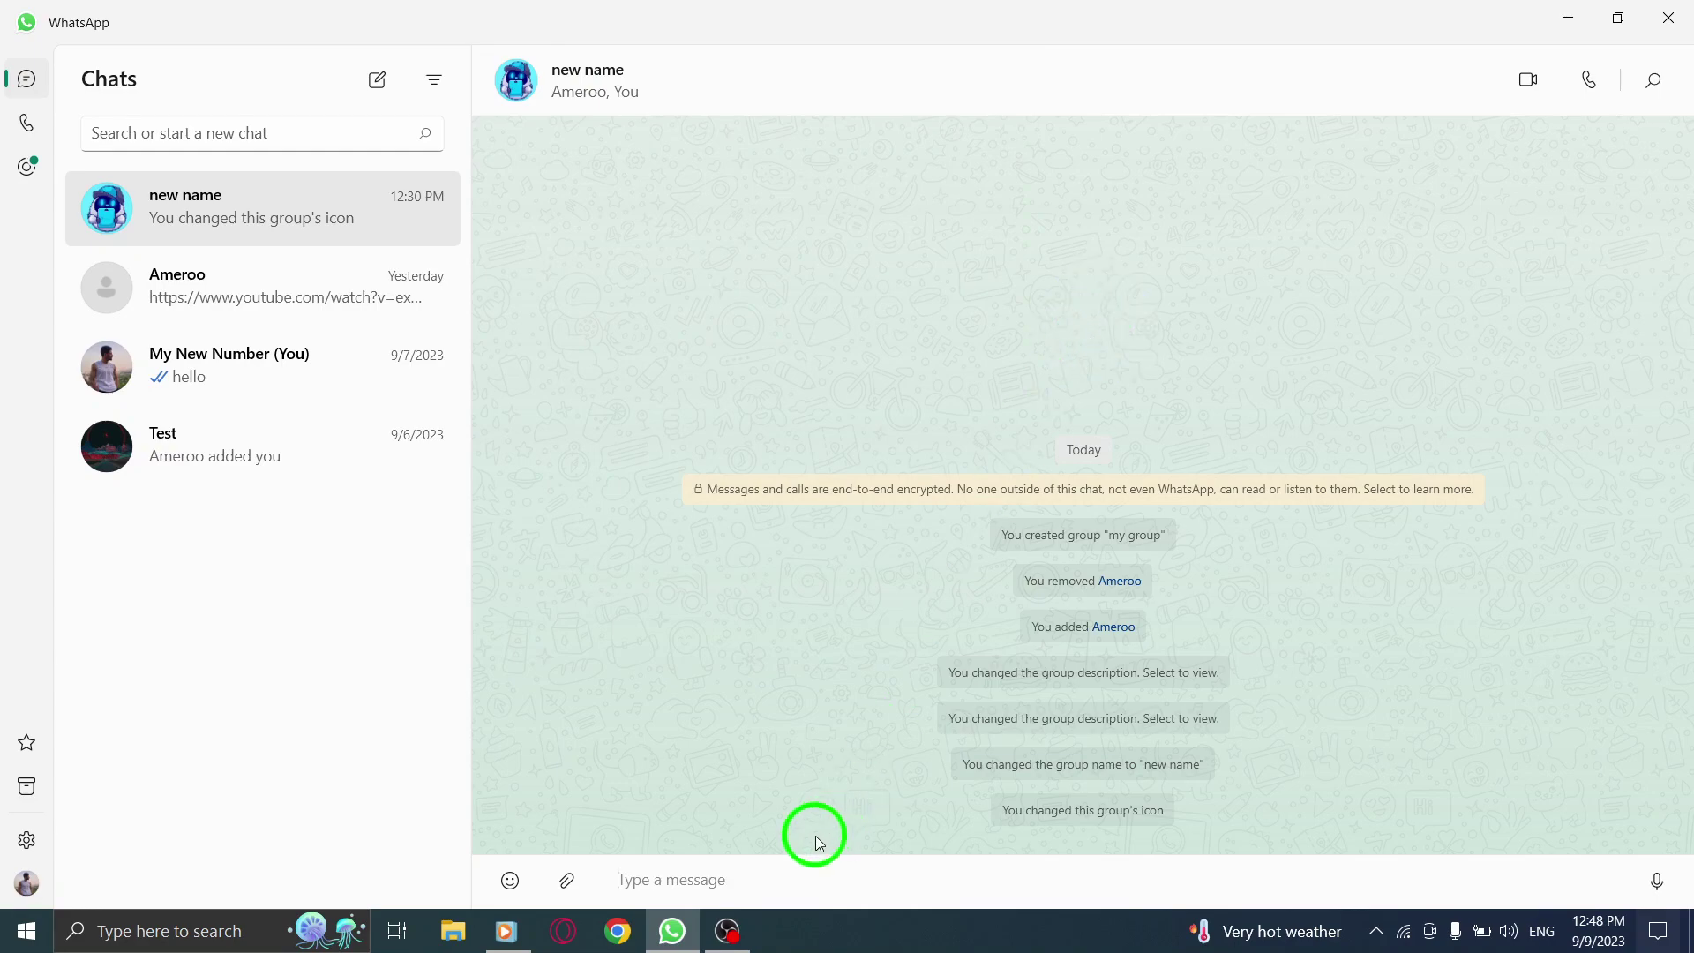
Paste the copied group invite link into the message box.
{"action": "right_click", "coordinate": [700, 881]}
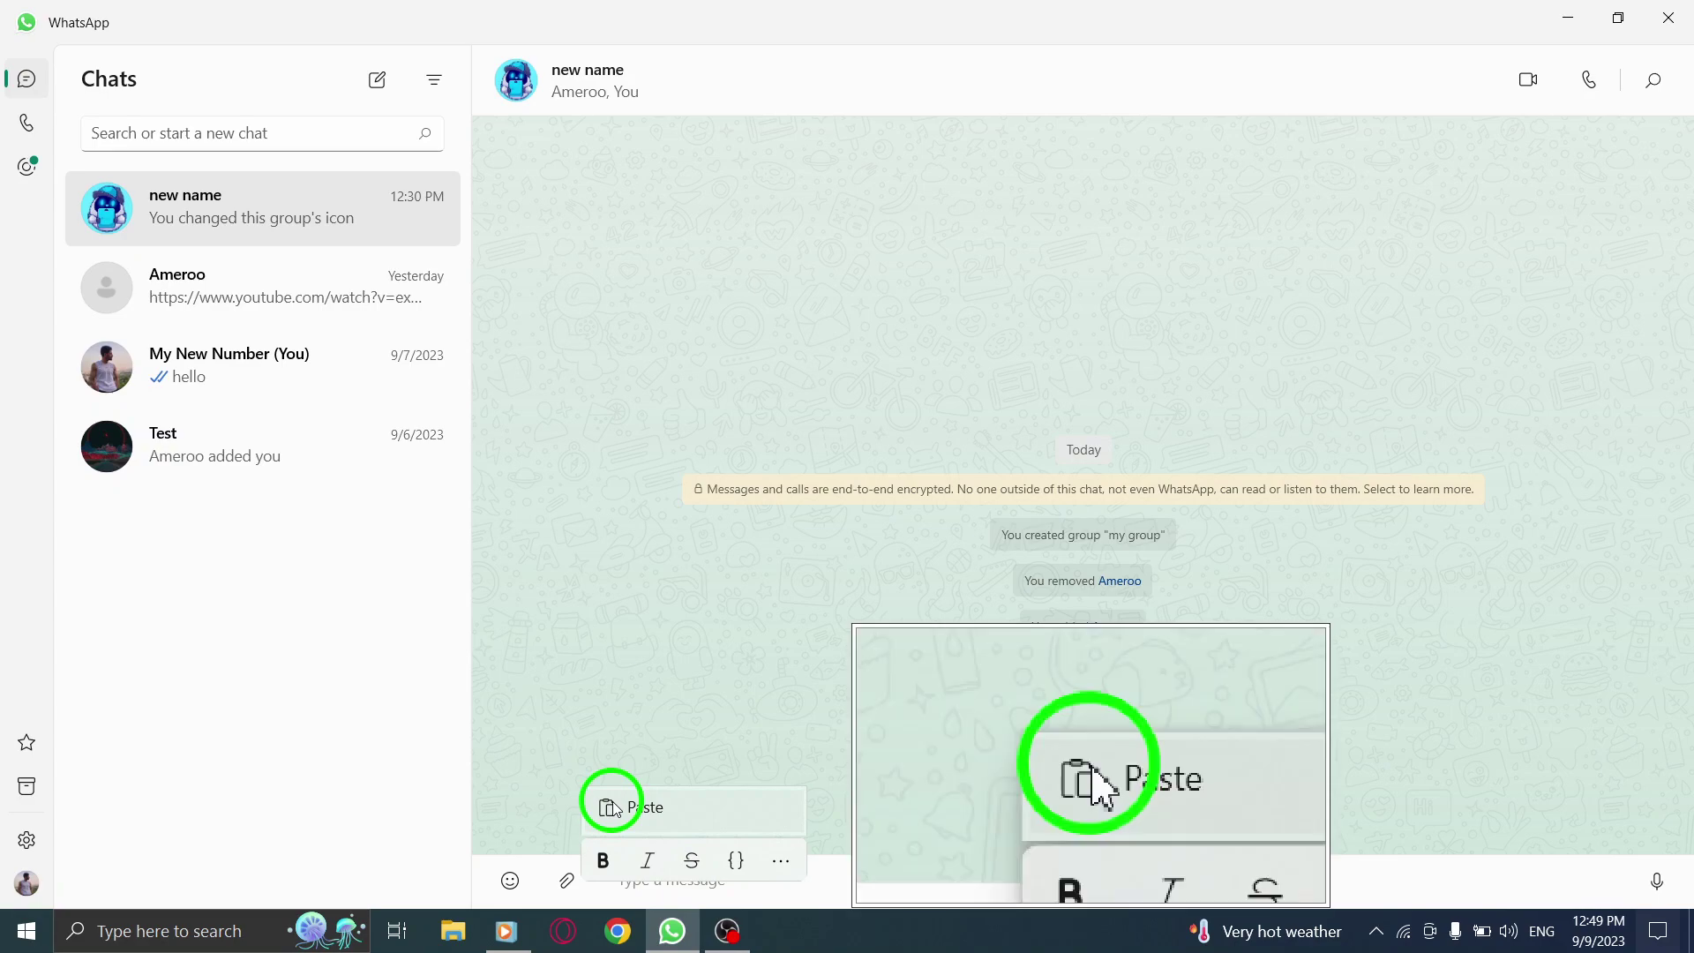
{"action": "left_click", "coordinate": [642, 808]}
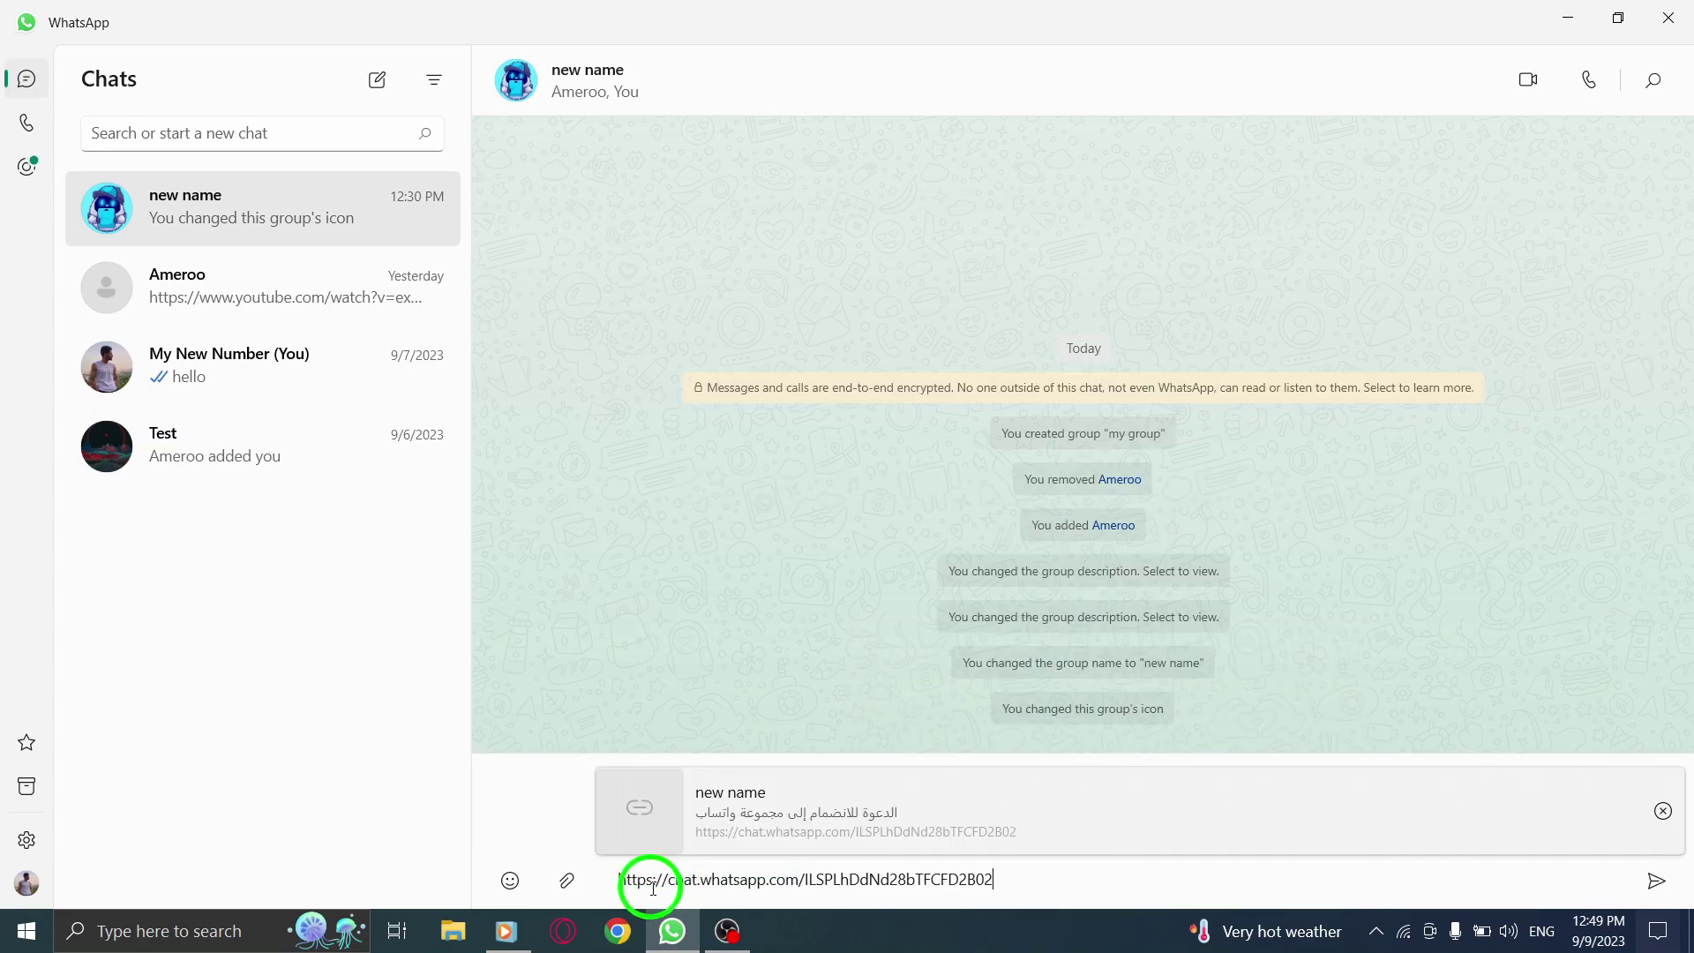
{"action": "left_click_drag", "start_coordinate": [654, 881], "coordinate": [937, 877]}
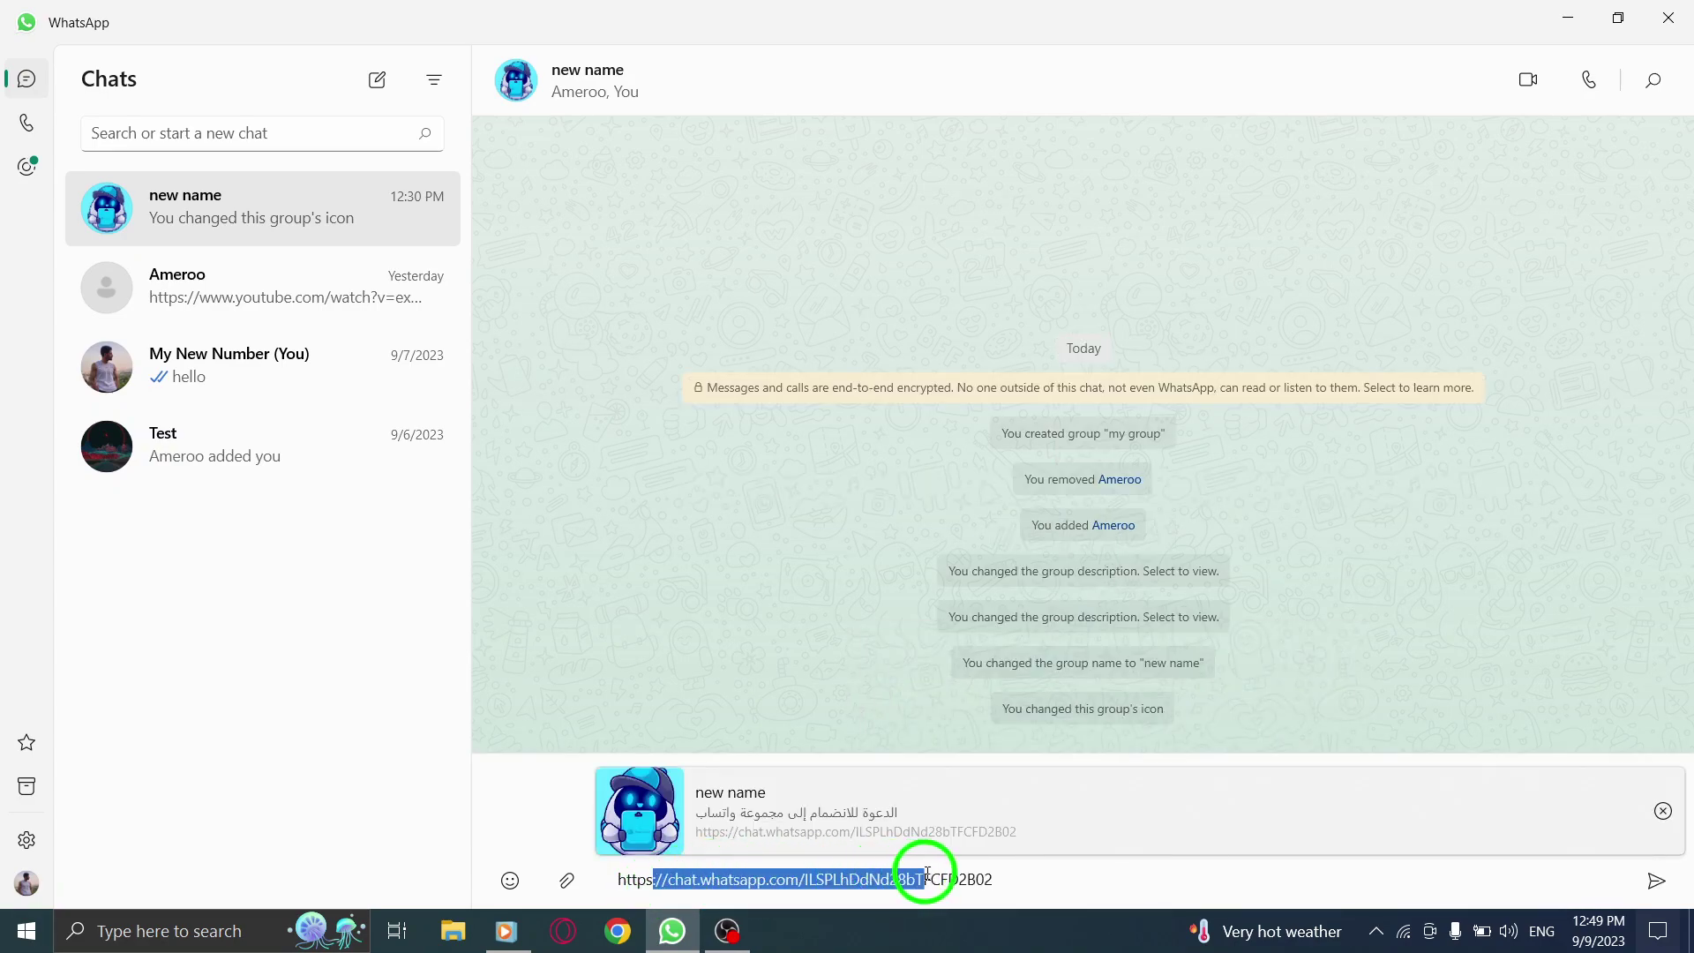
{"action": "left_click", "coordinate": [990, 879]}
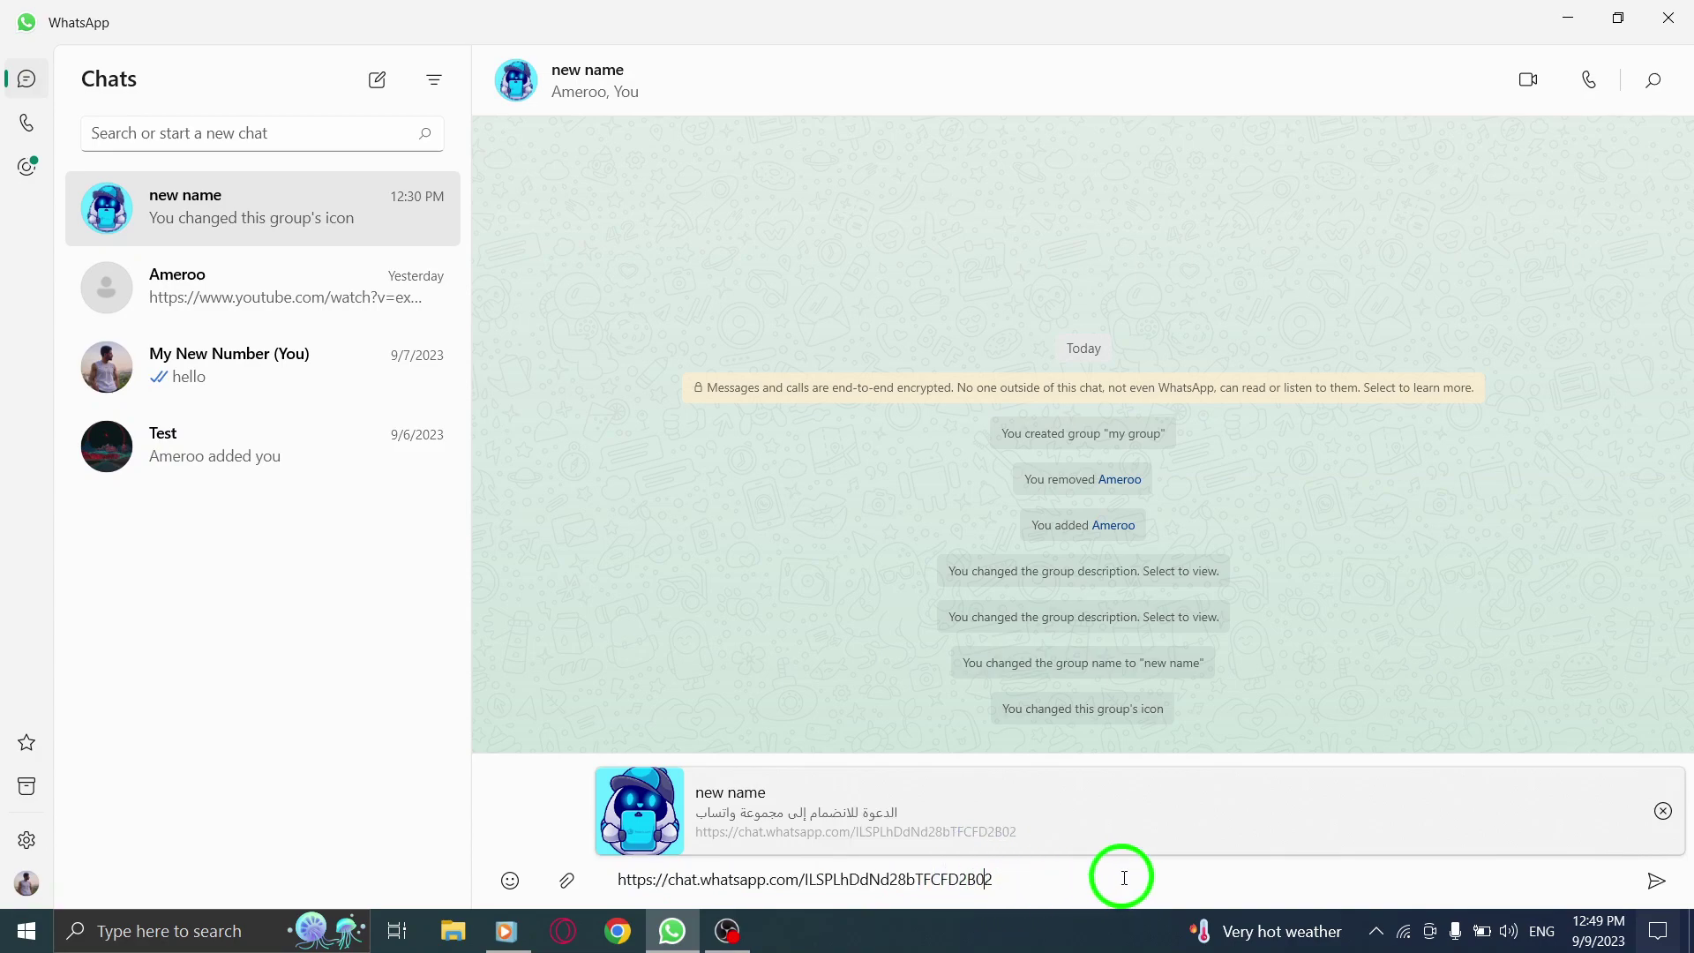
Dismiss the link preview, delete the unsent link, and close WhatsApp.
{"action": "left_click", "coordinate": [1662, 810]}
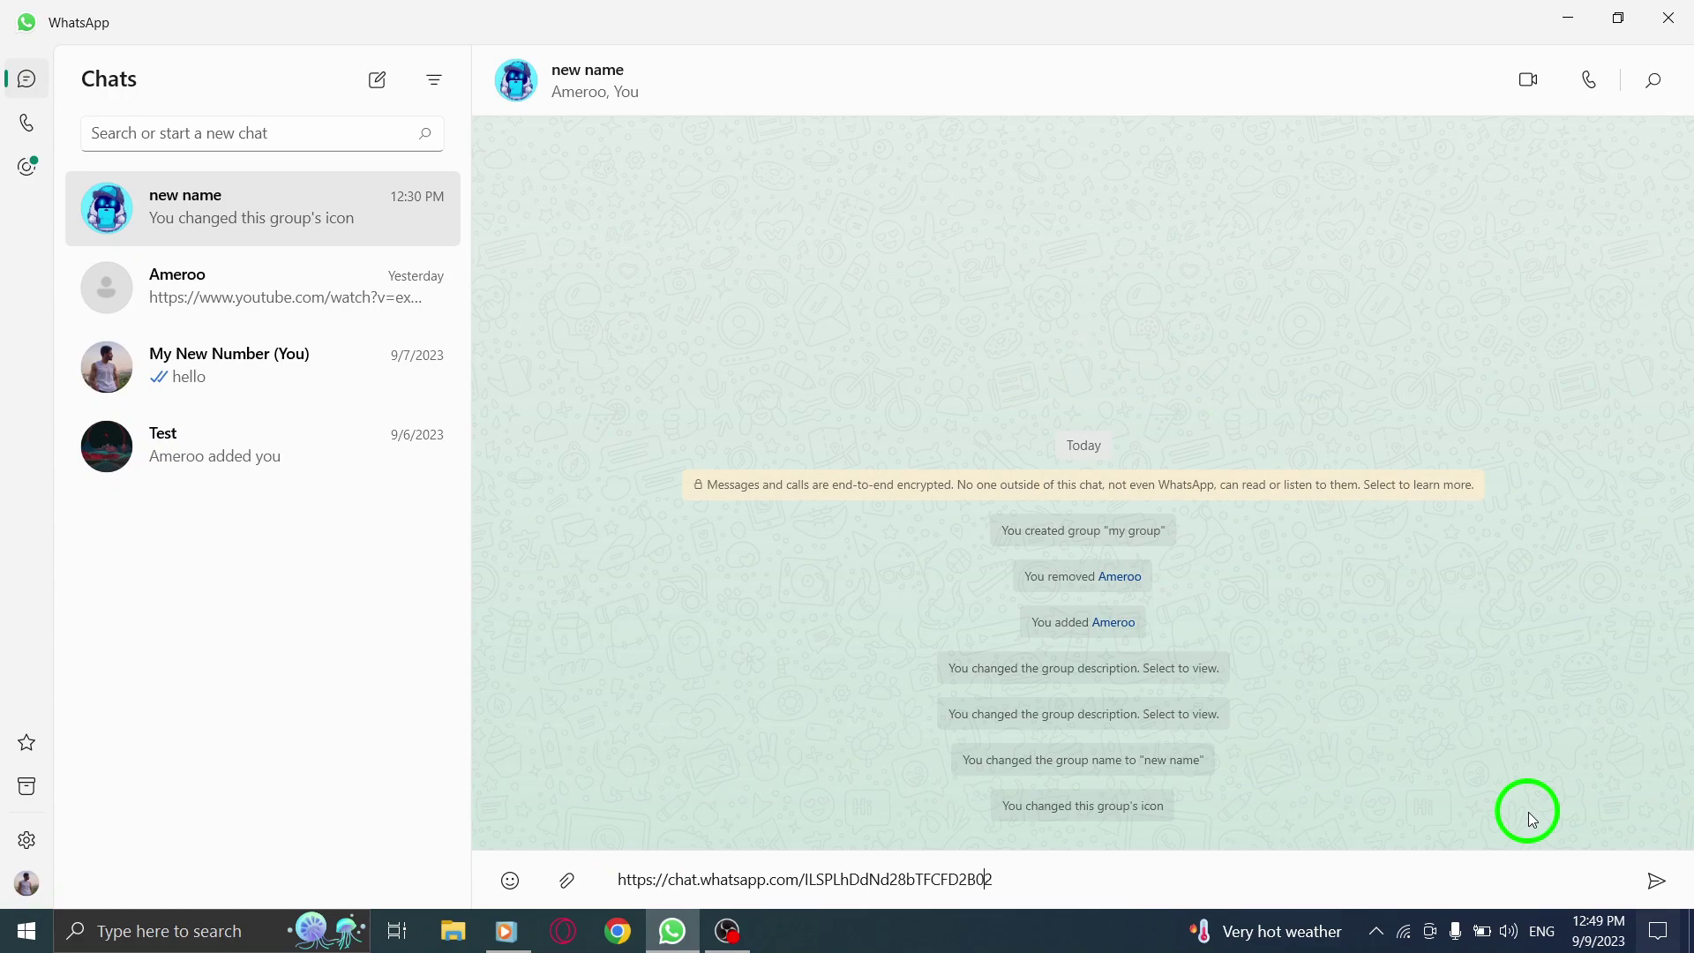
{"action": "key", "text": "ctrl+a"}
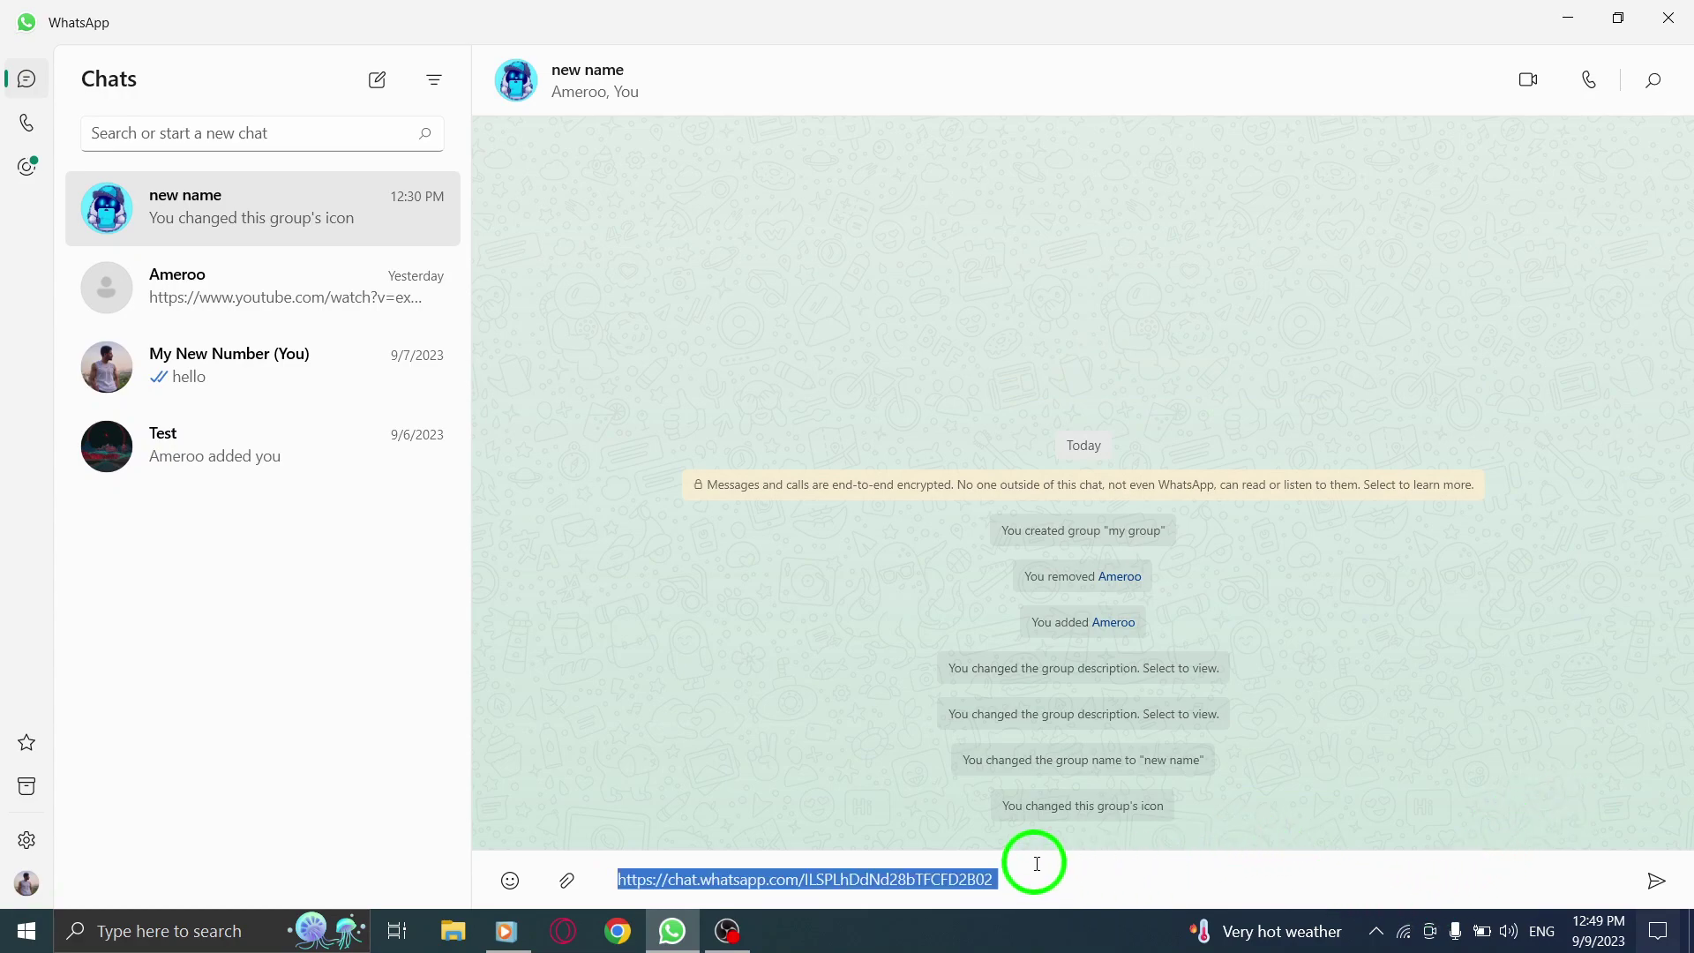
{"action": "key", "text": "BackSpace"}
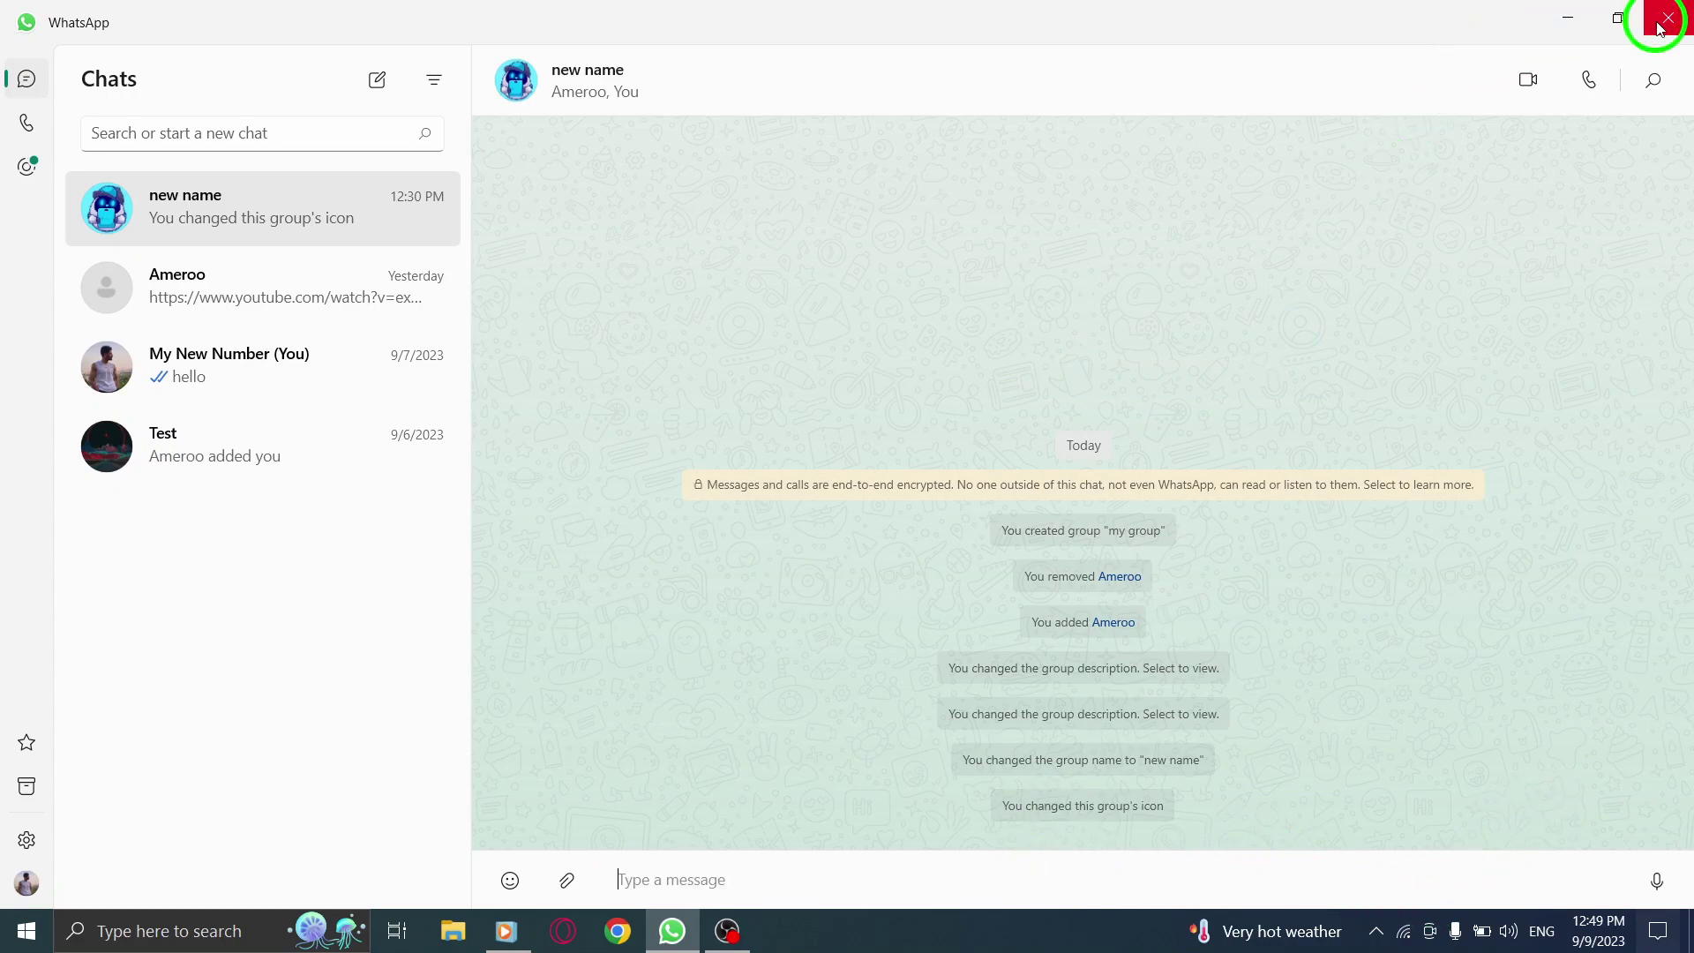
{"action": "left_click", "coordinate": [1669, 20]}
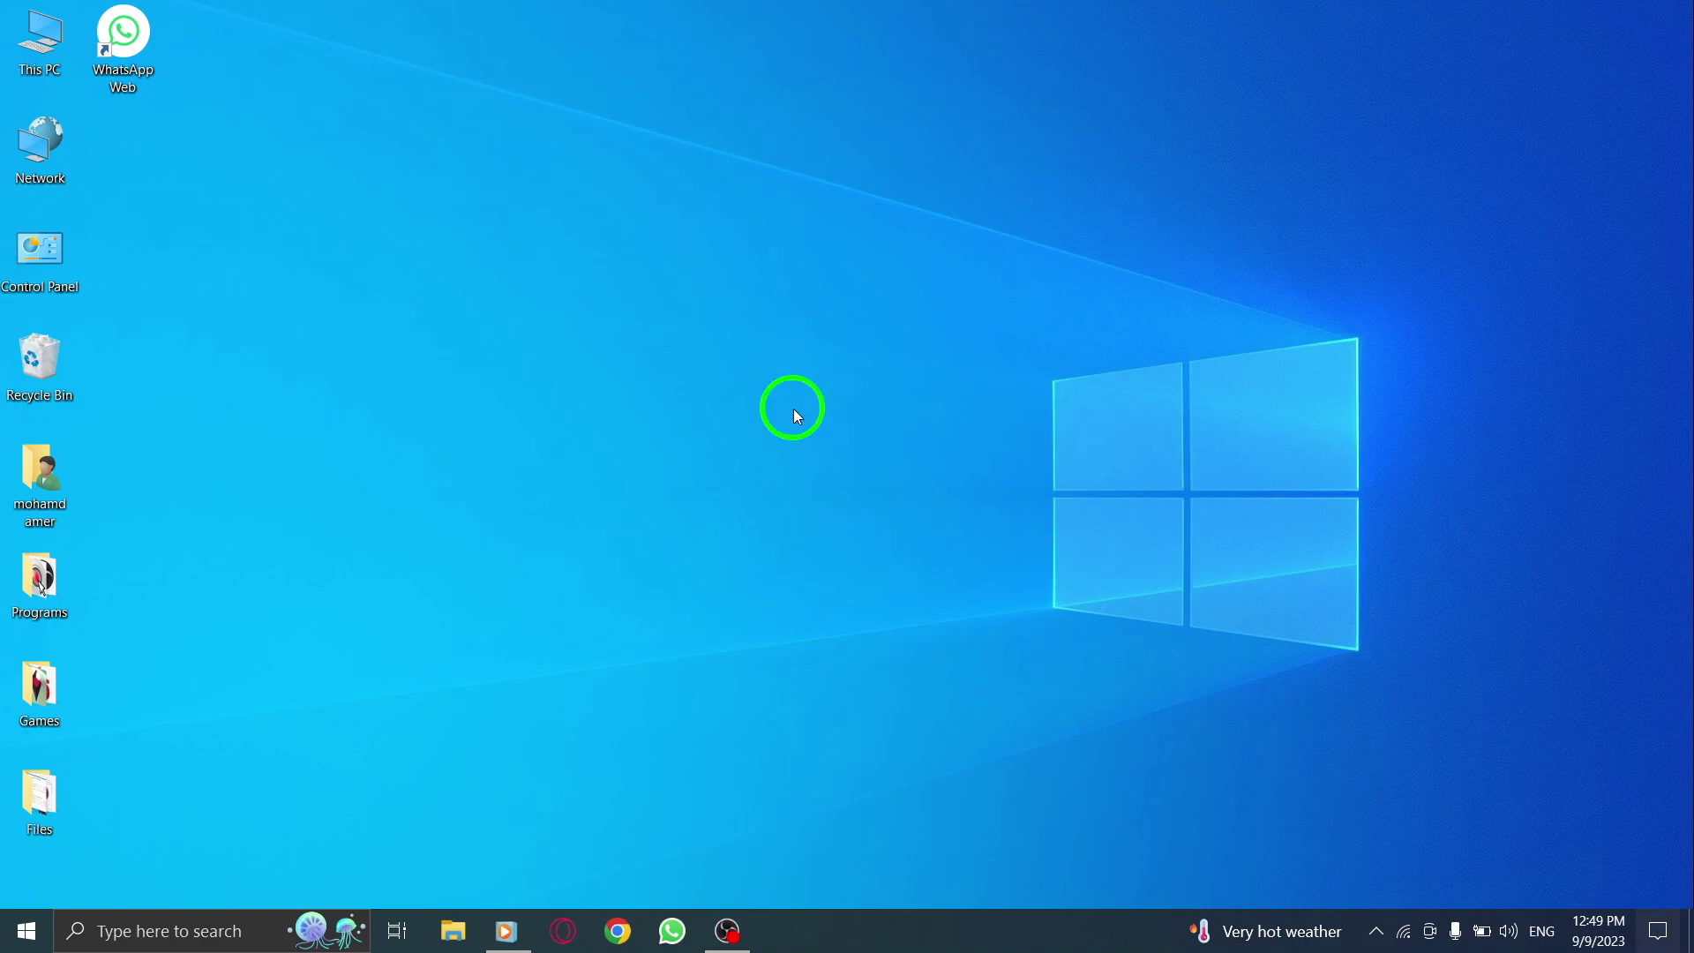